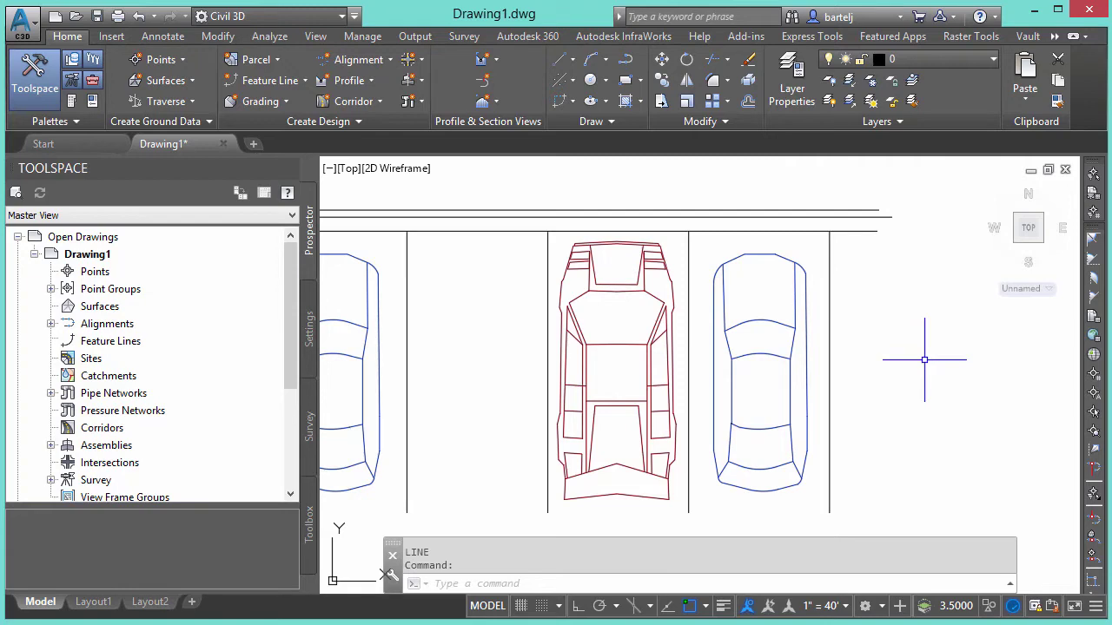
# Draw a diagonal line from above the road edges to below the blue car, crossing the red car.
pyautogui.click(571, 62)
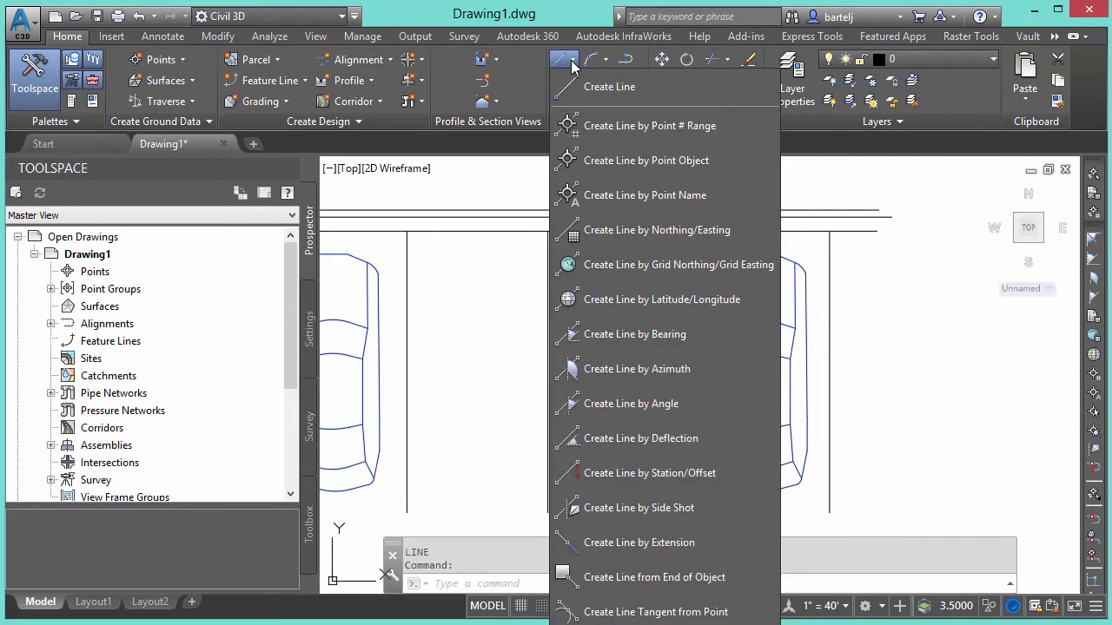
pyautogui.click(595, 85)
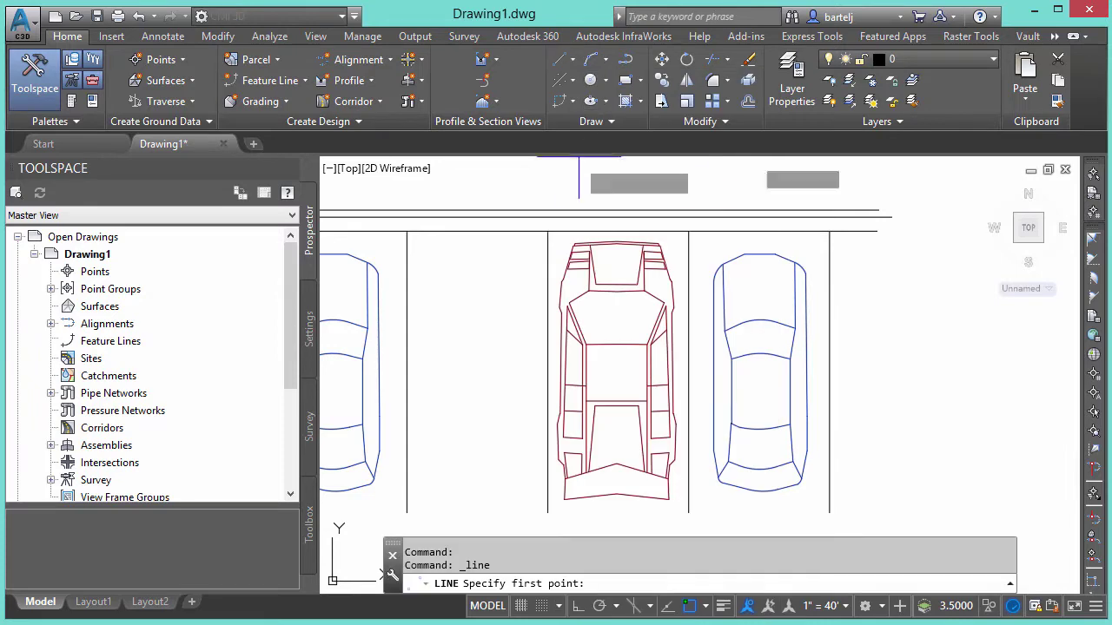
pyautogui.click(524, 176)
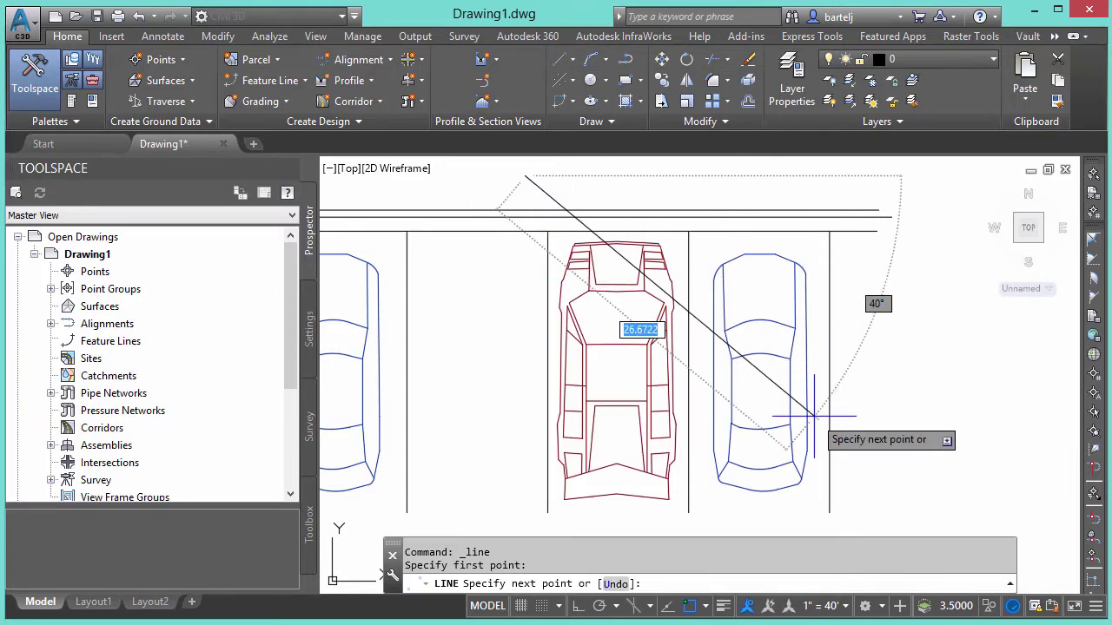
pyautogui.click(900, 474)
pyautogui.rightClick(923, 416)
pyautogui.click(942, 439)
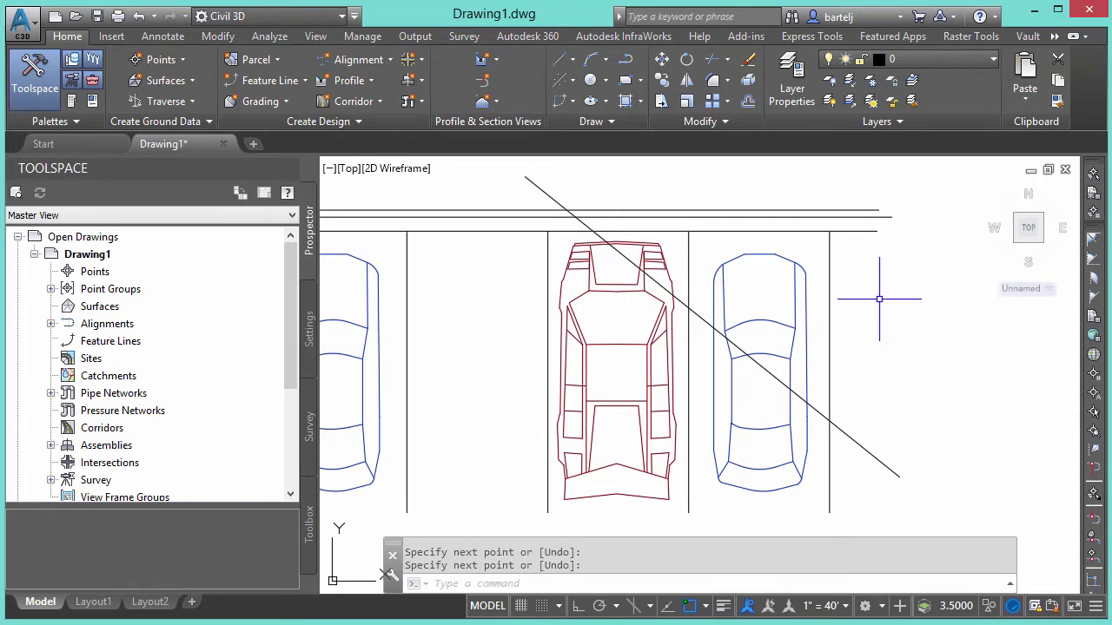
# Start Trim with the diagonal line as the cutting edge.
pyautogui.click(727, 59)
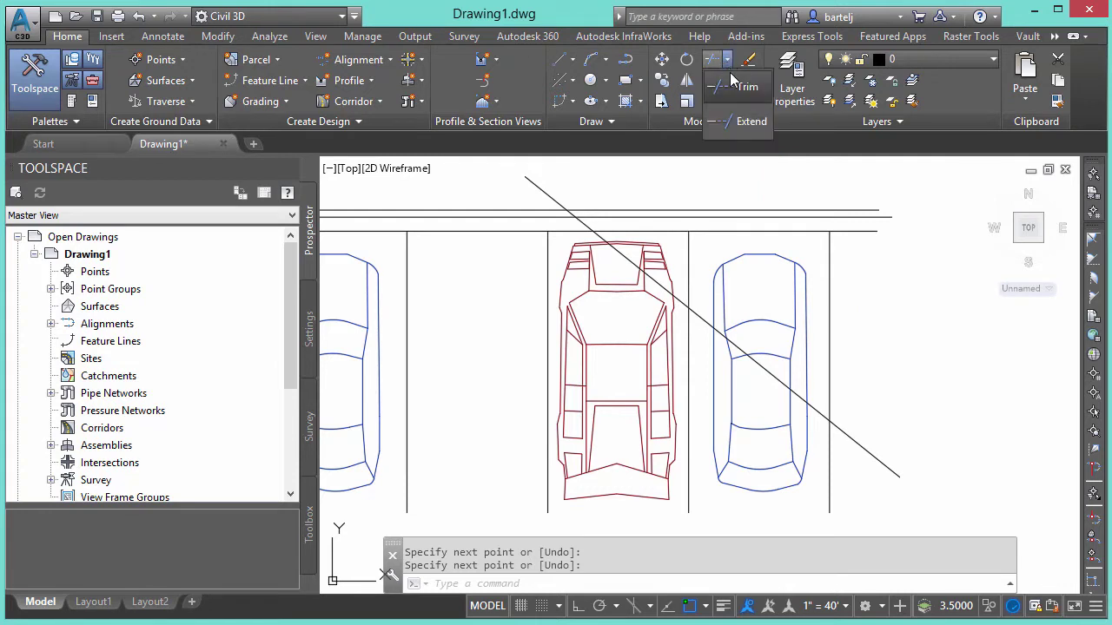
pyautogui.click(739, 90)
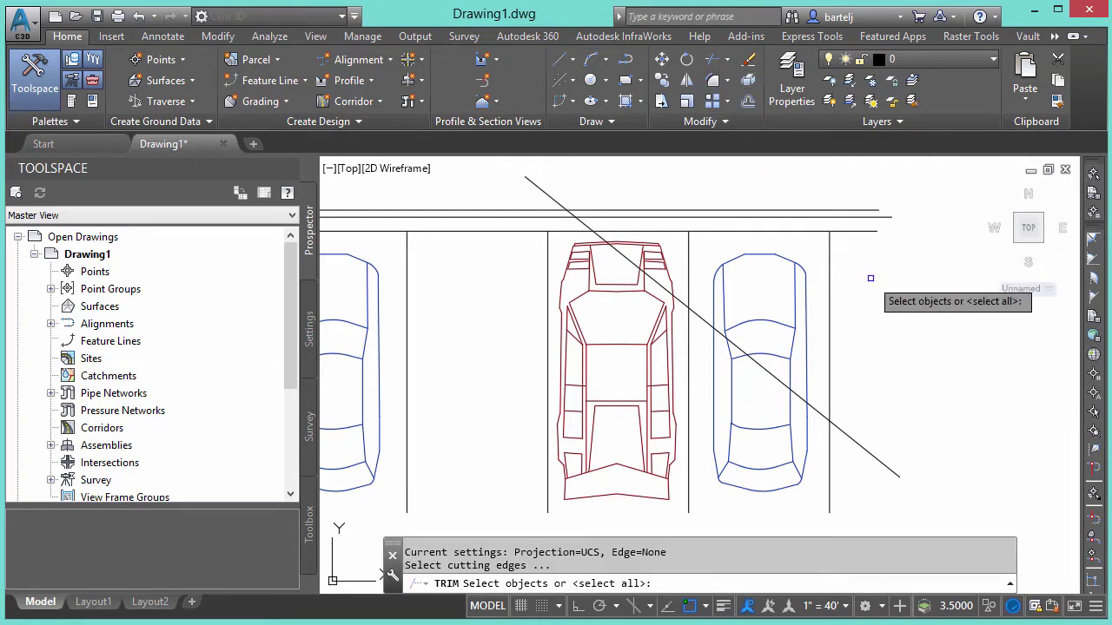
pyautogui.click(858, 443)
pyautogui.press('Return')
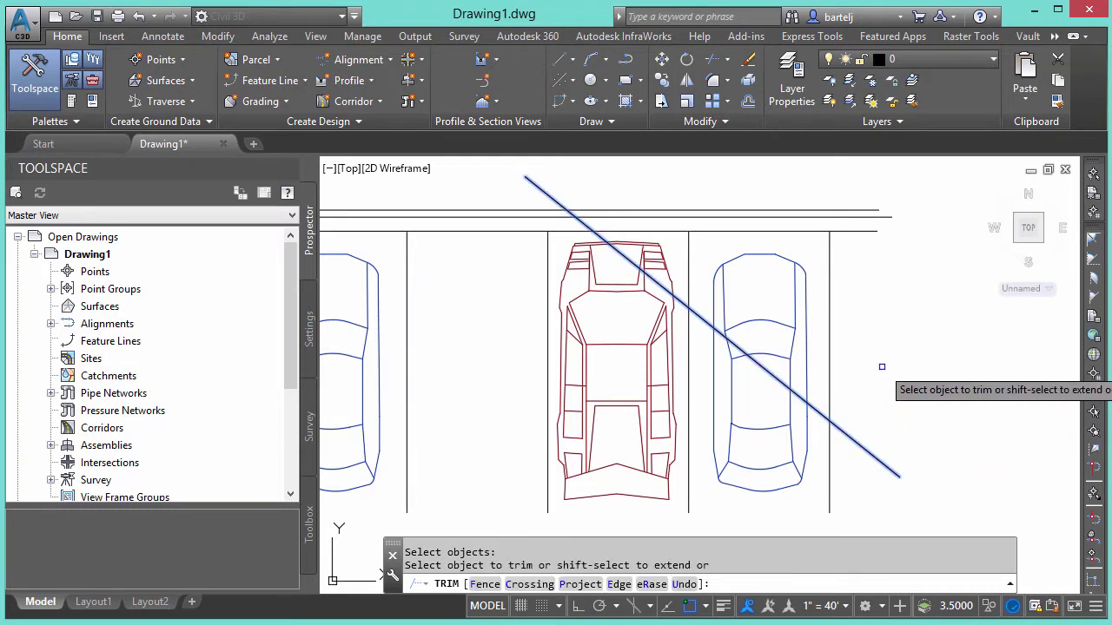
# Trim the road edges and stall lines above the diagonal using a Crossing window.
pyautogui.write('c')
pyautogui.press('Return')
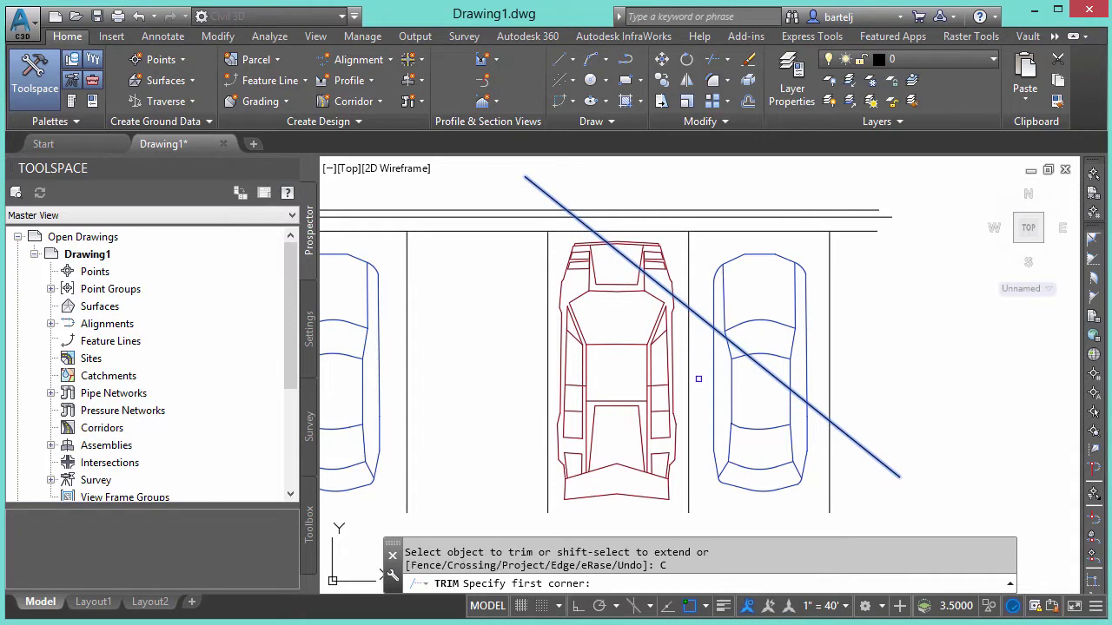
pyautogui.click(913, 188)
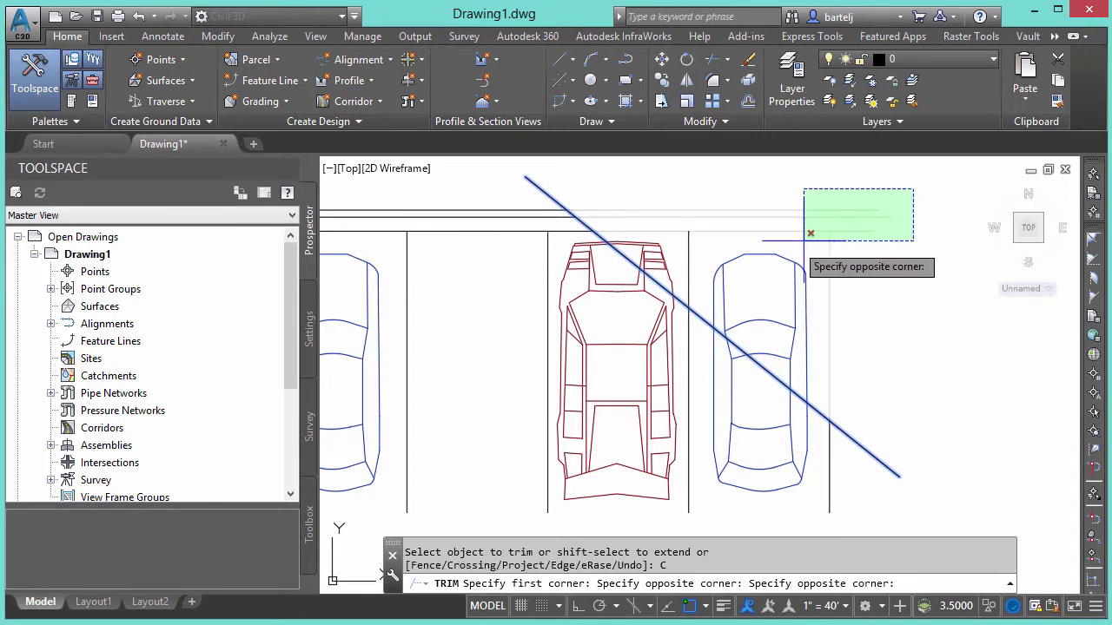
pyautogui.click(660, 276)
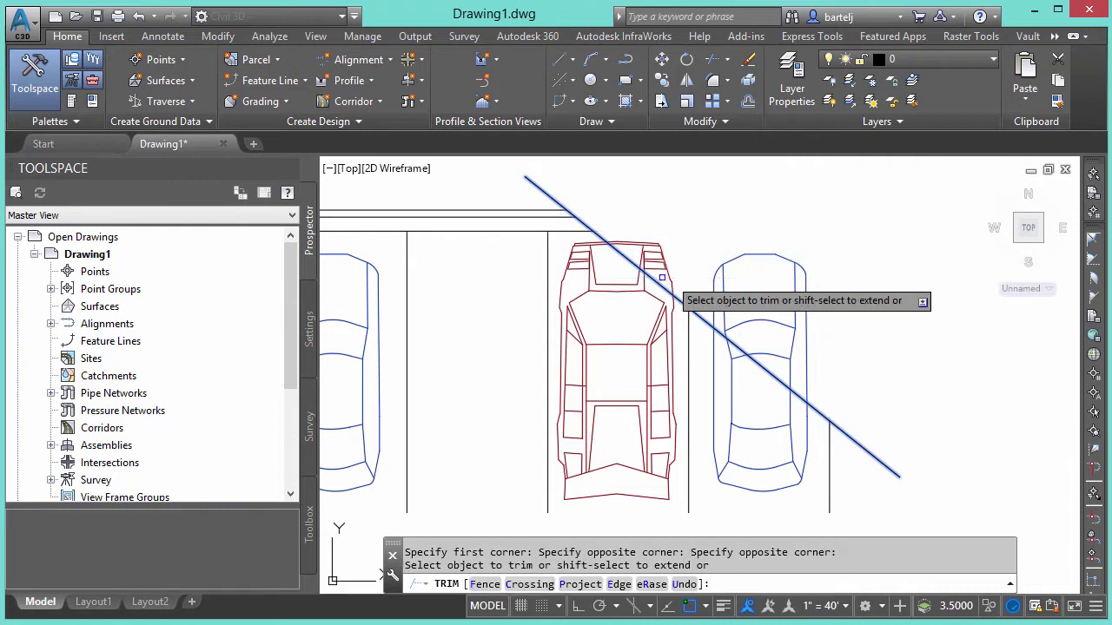
pyautogui.rightClick(865, 324)
pyautogui.click(904, 335)
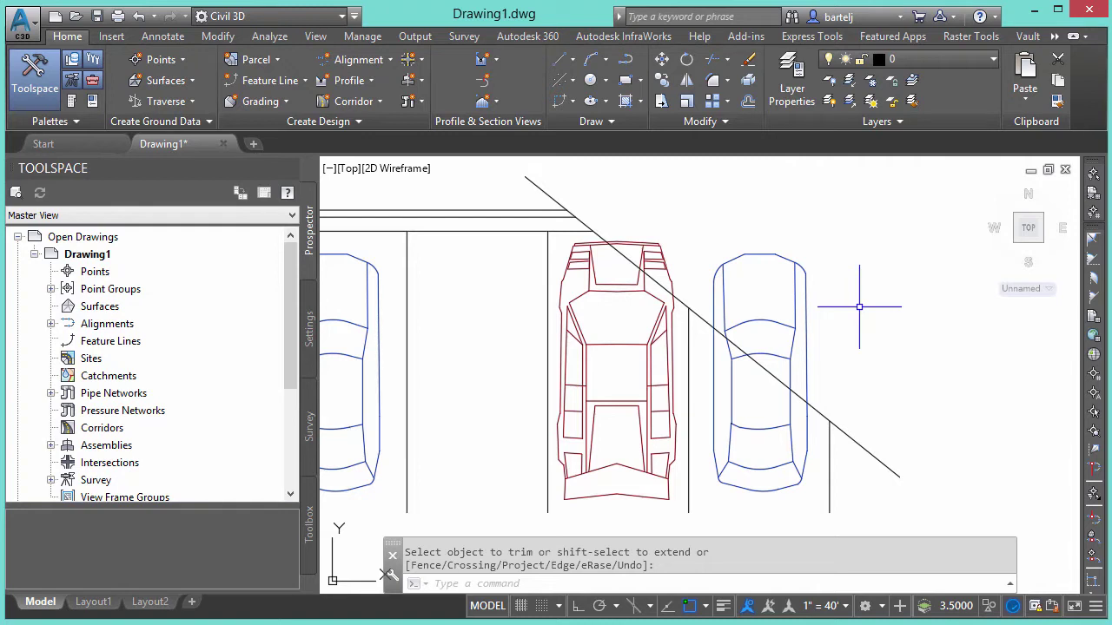
# Run LINEWORKTRIM on the blue and red car blocks.
pyautogui.write('linework')
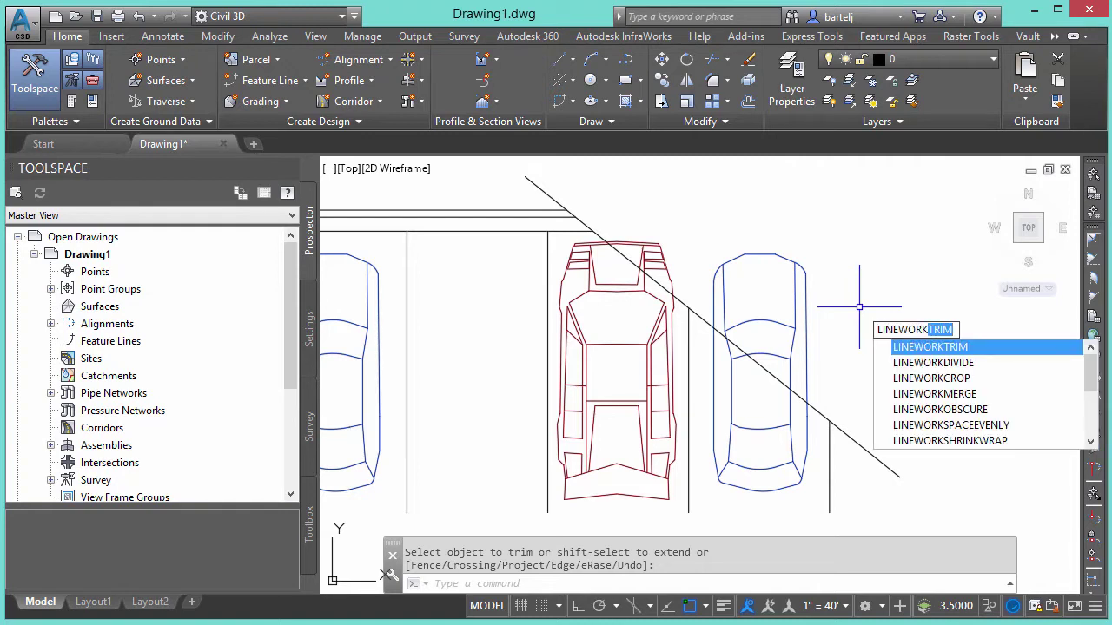
pyautogui.write('trim')
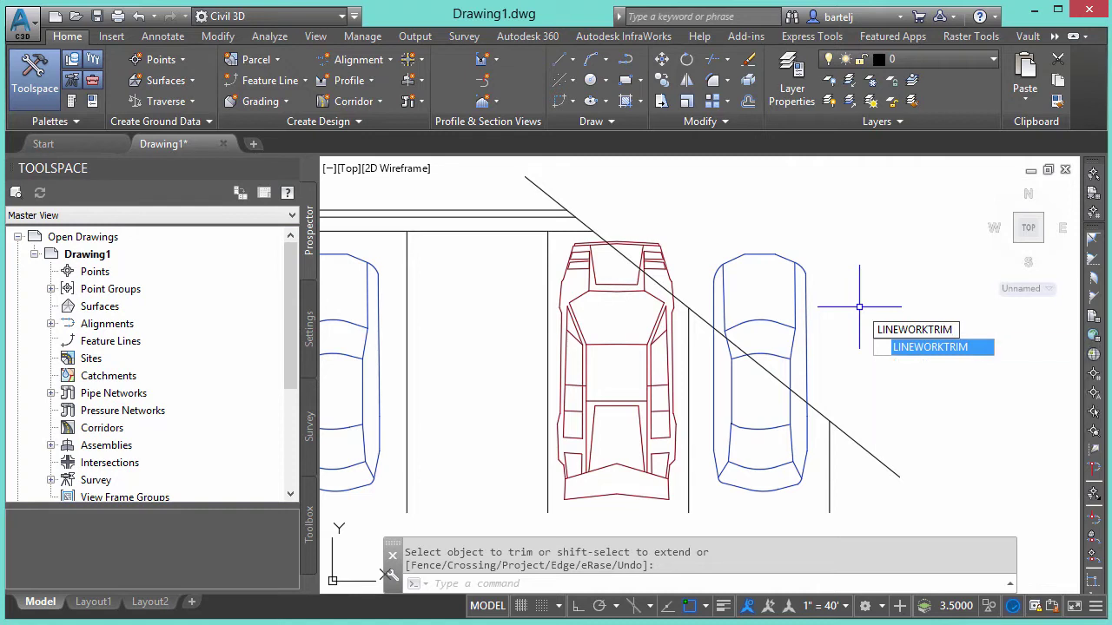
pyautogui.press('Return')
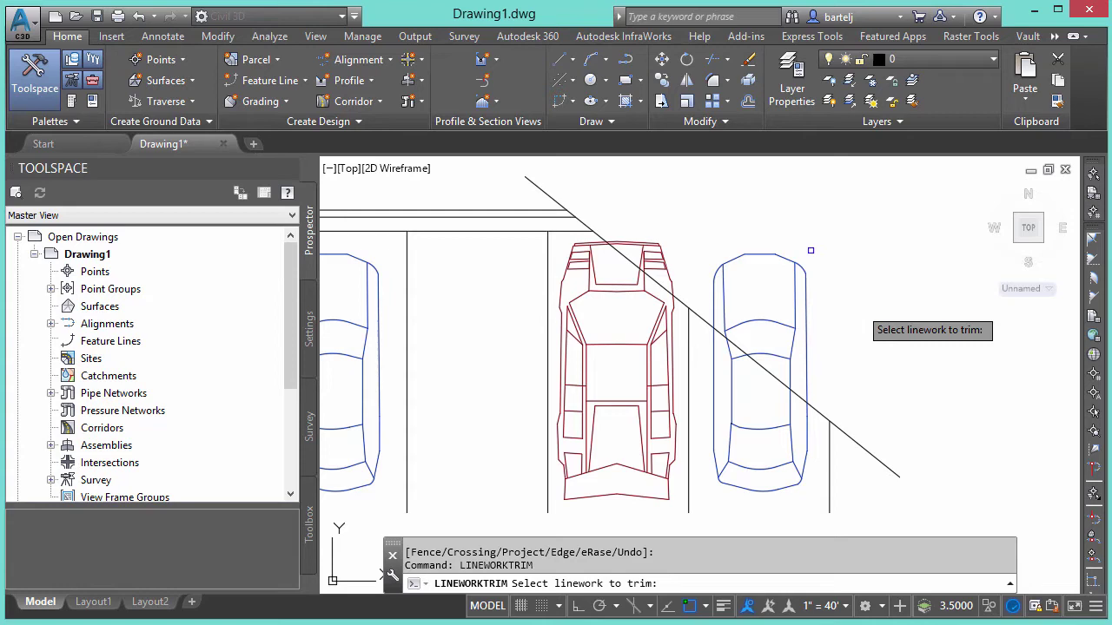
pyautogui.click(788, 254)
pyautogui.click(658, 242)
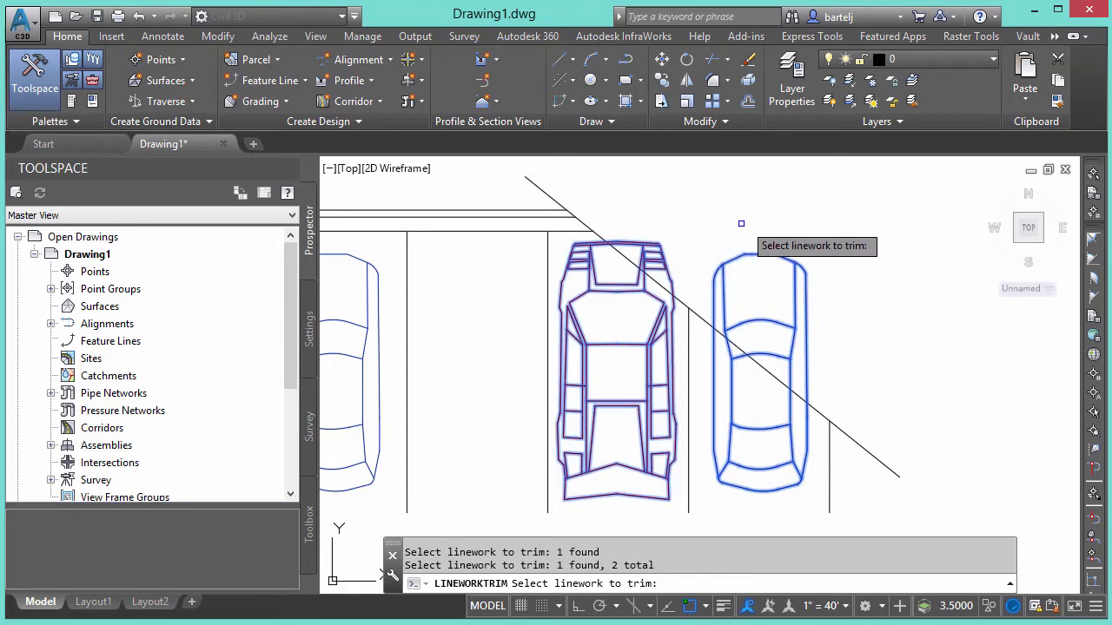
pyautogui.press('Return')
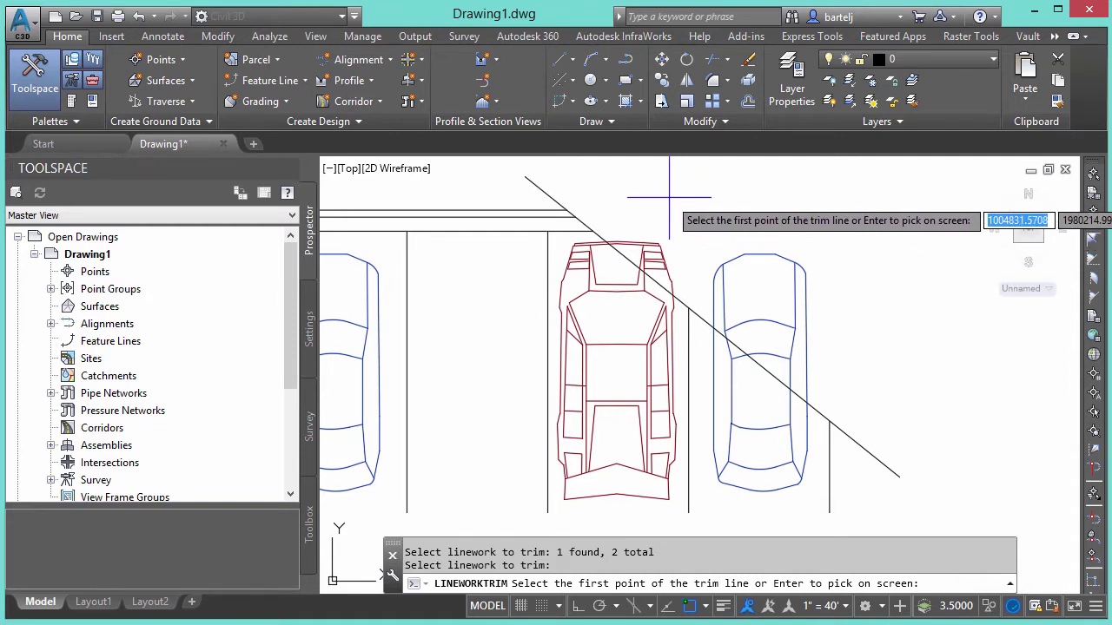
# Trim the car blocks at the diagonal line, removing their upper-right parts.
pyautogui.press('Return')
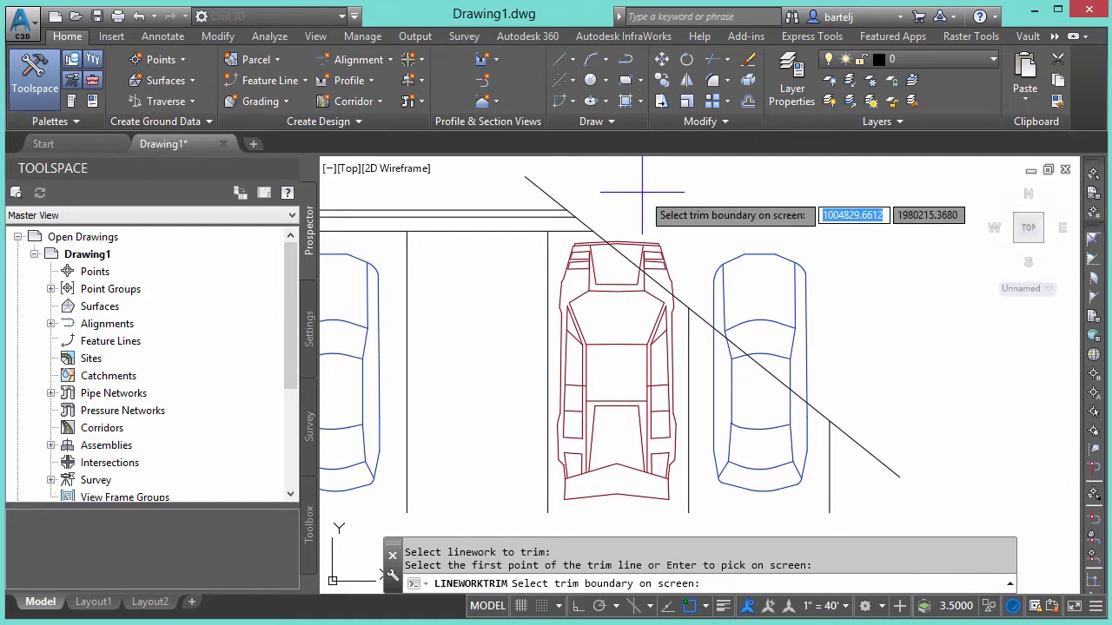
pyautogui.click(550, 190)
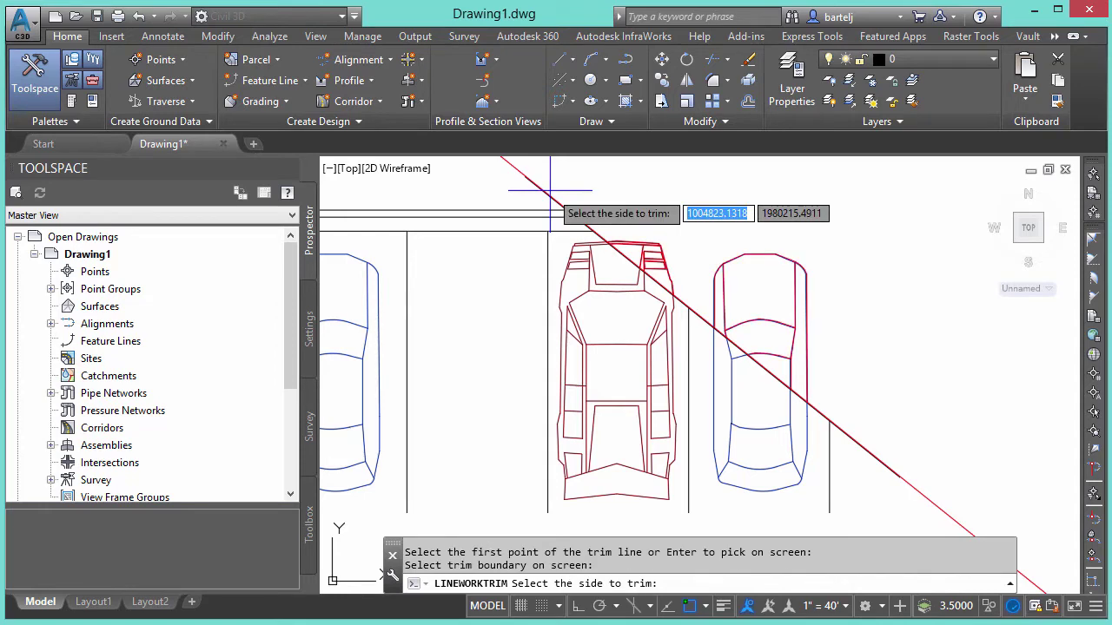
pyautogui.click(903, 373)
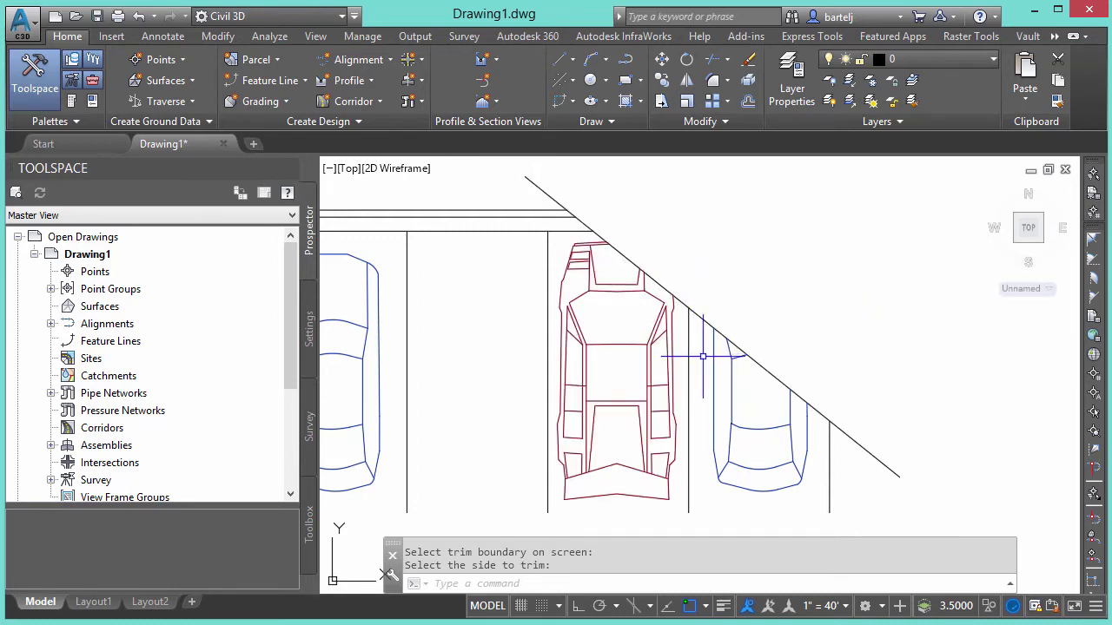
pyautogui.moveTo(713, 363)
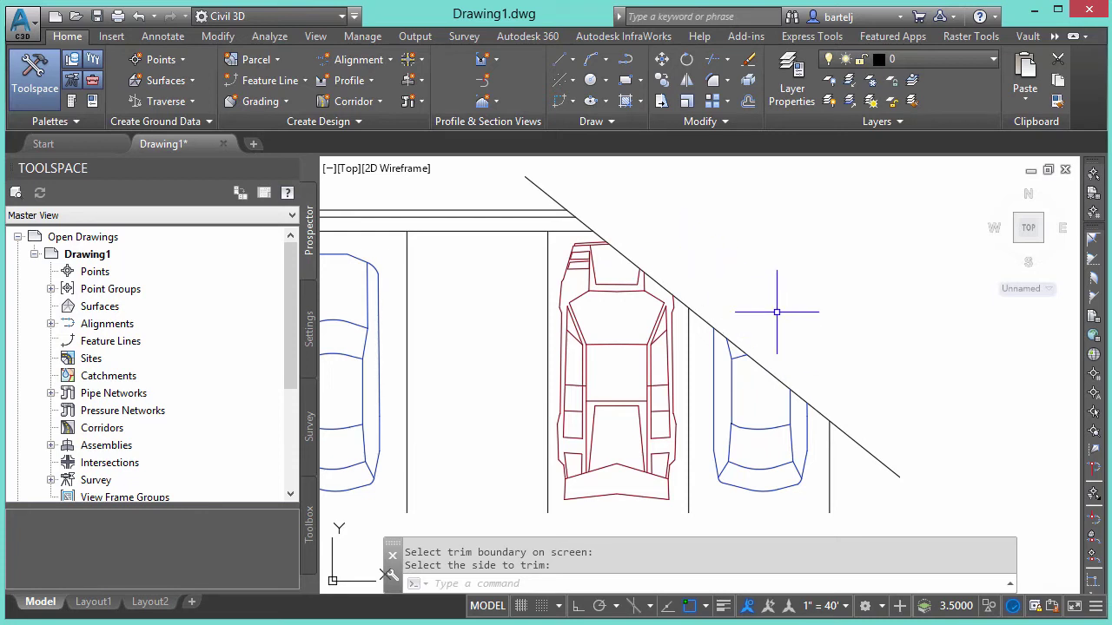
# Cancel the pending trim and undo it so both cars are whole.
pyautogui.press('Escape')
pyautogui.write('U')
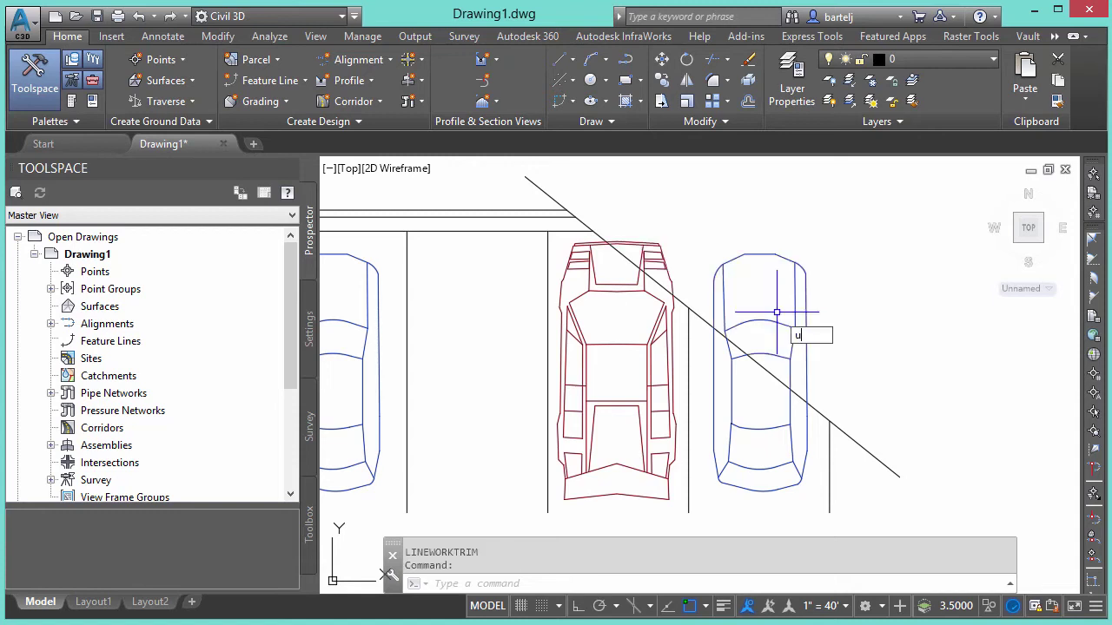
pyautogui.press('Return')
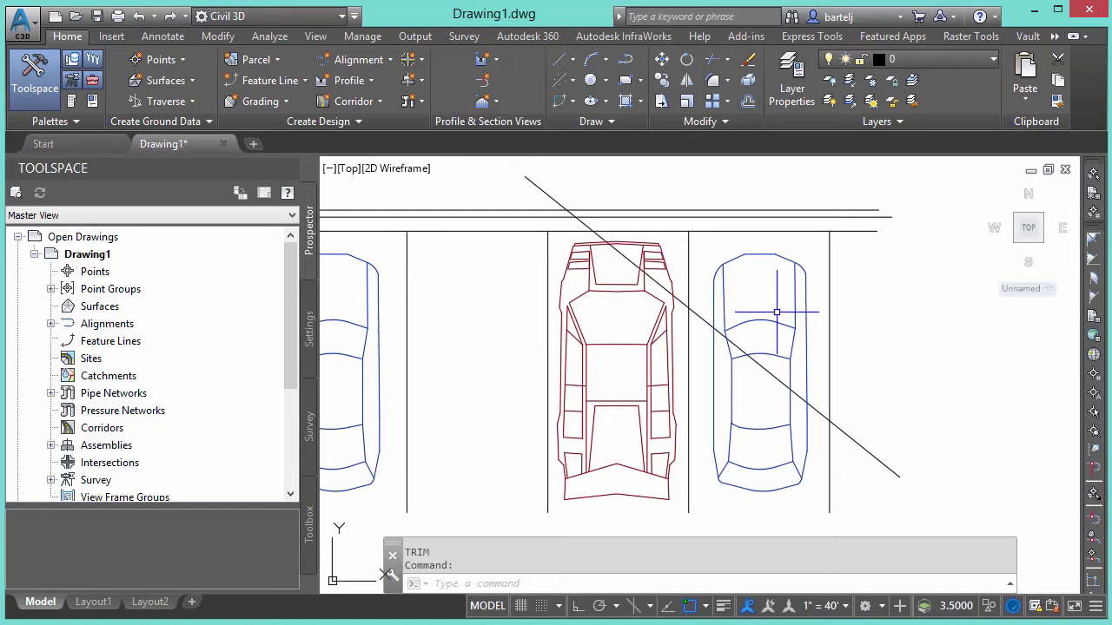
# Divide the blue and red car blocks along the diagonal line with LINEWORKDIVIDE.
pyautogui.write('LINE')
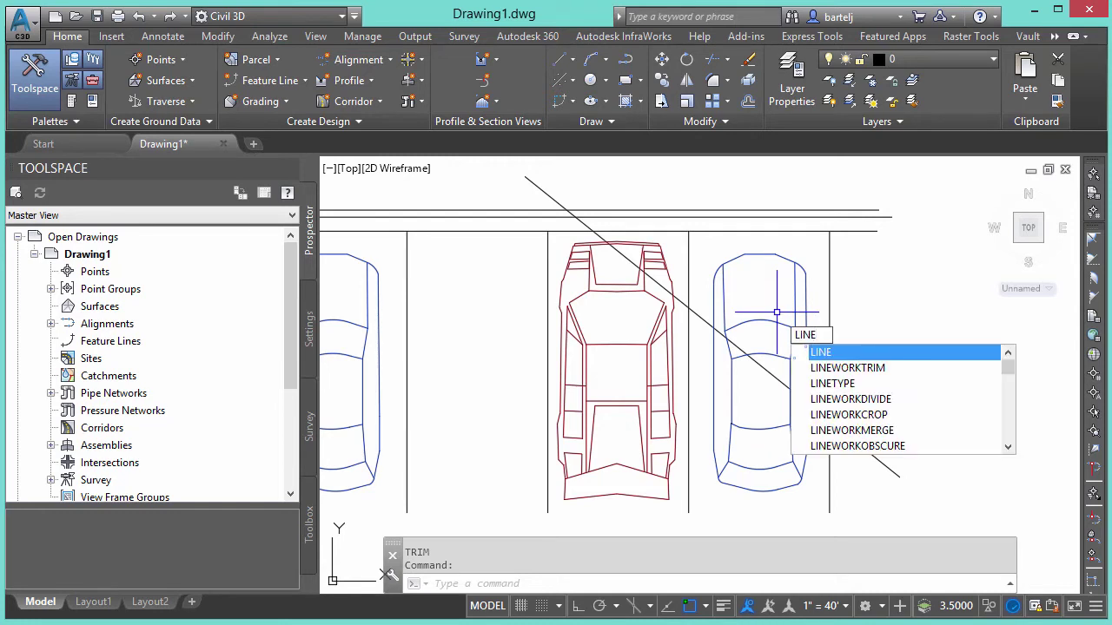
pyautogui.write('WORK')
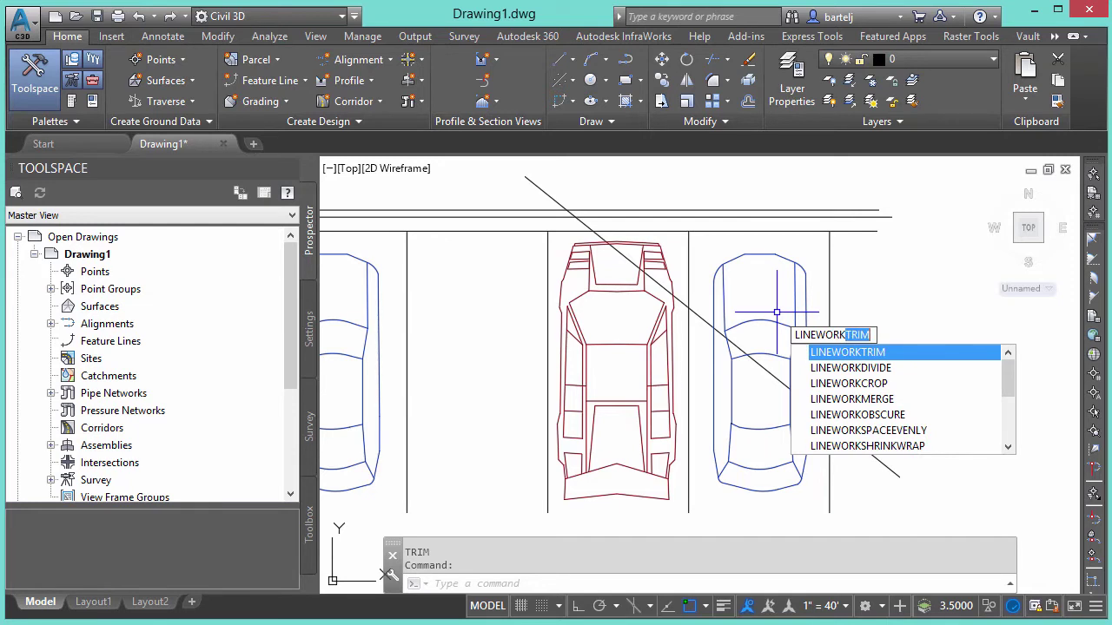
pyautogui.write('DIVIDE')
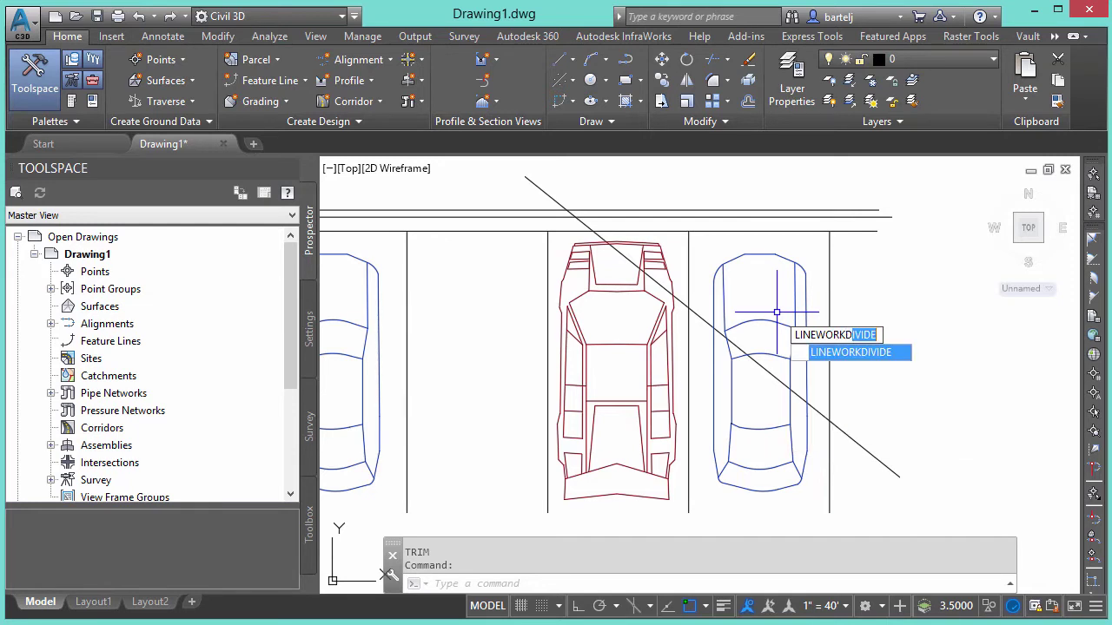
pyautogui.press('Return')
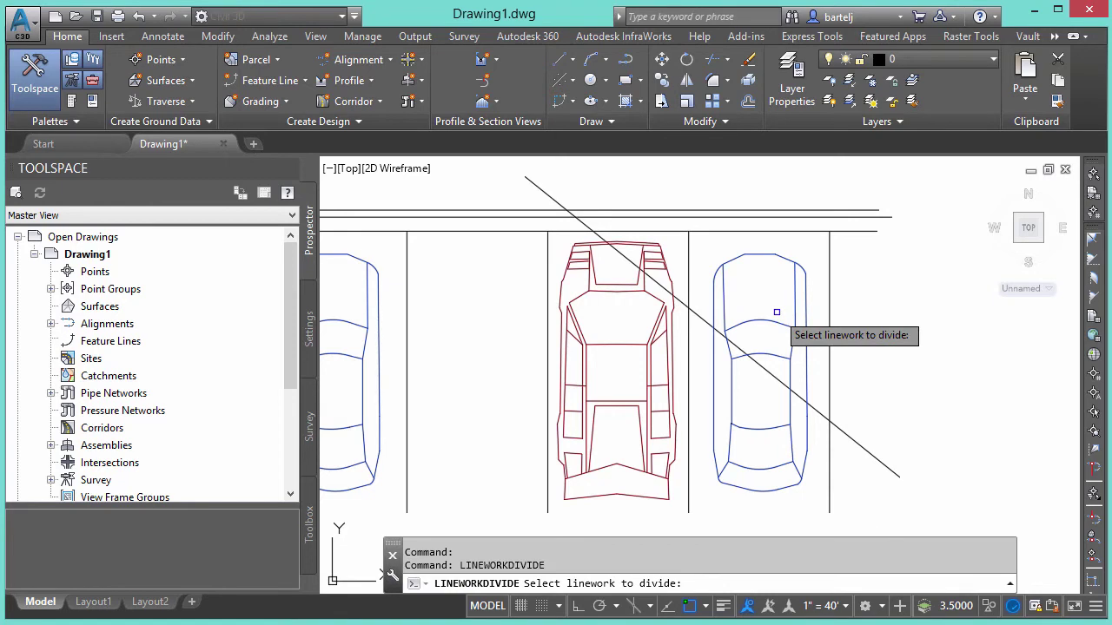
pyautogui.click(777, 314)
pyautogui.click(654, 245)
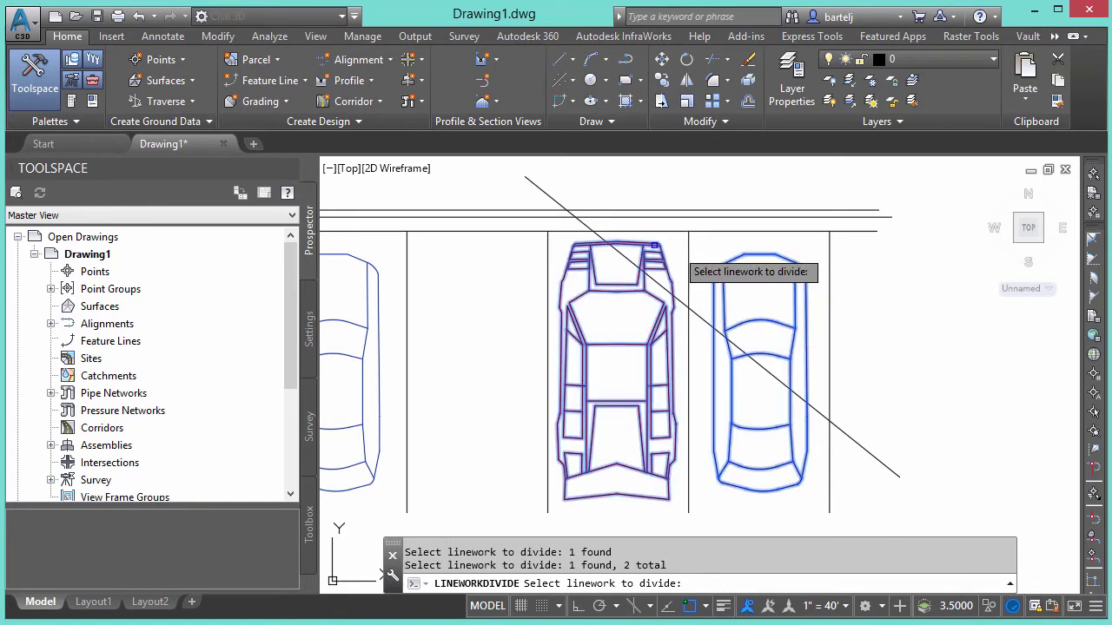
pyautogui.press('Return')
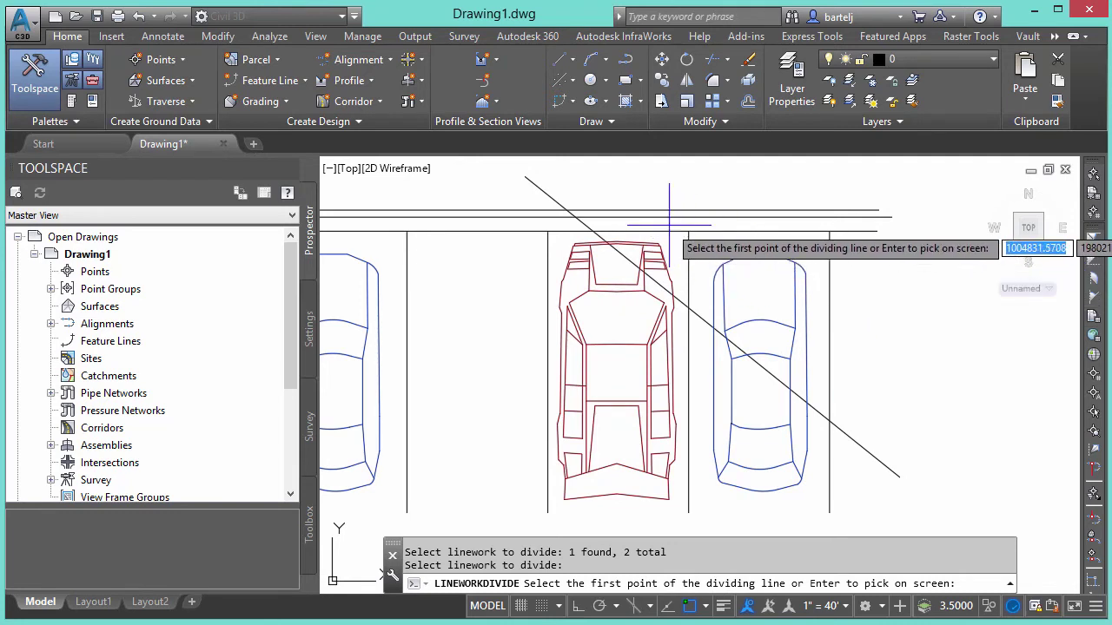
pyautogui.press('Return')
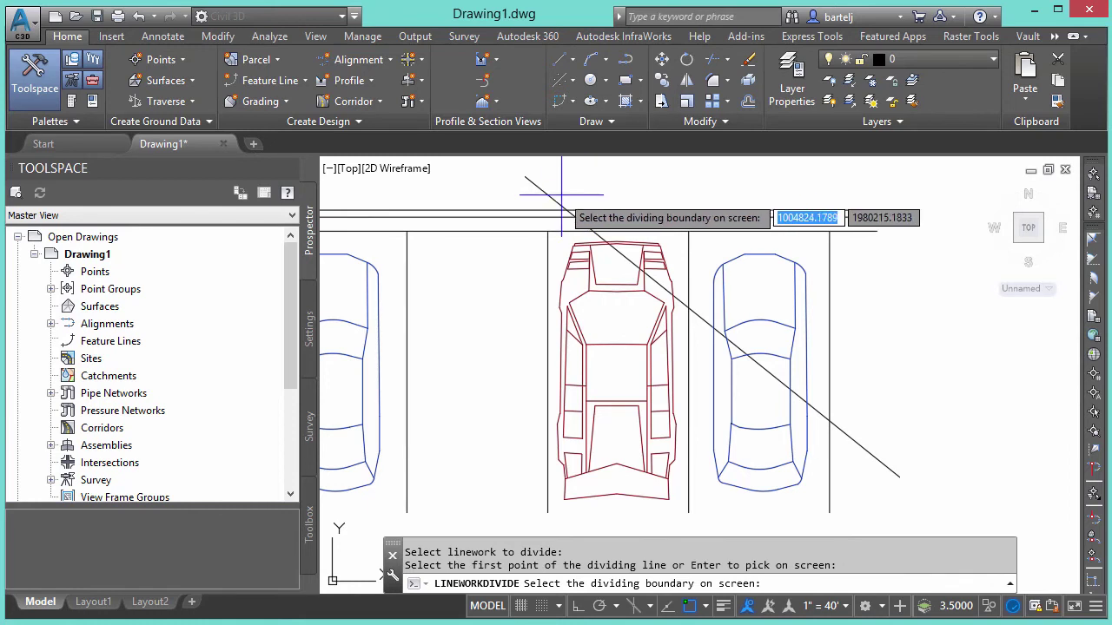
pyautogui.click(532, 182)
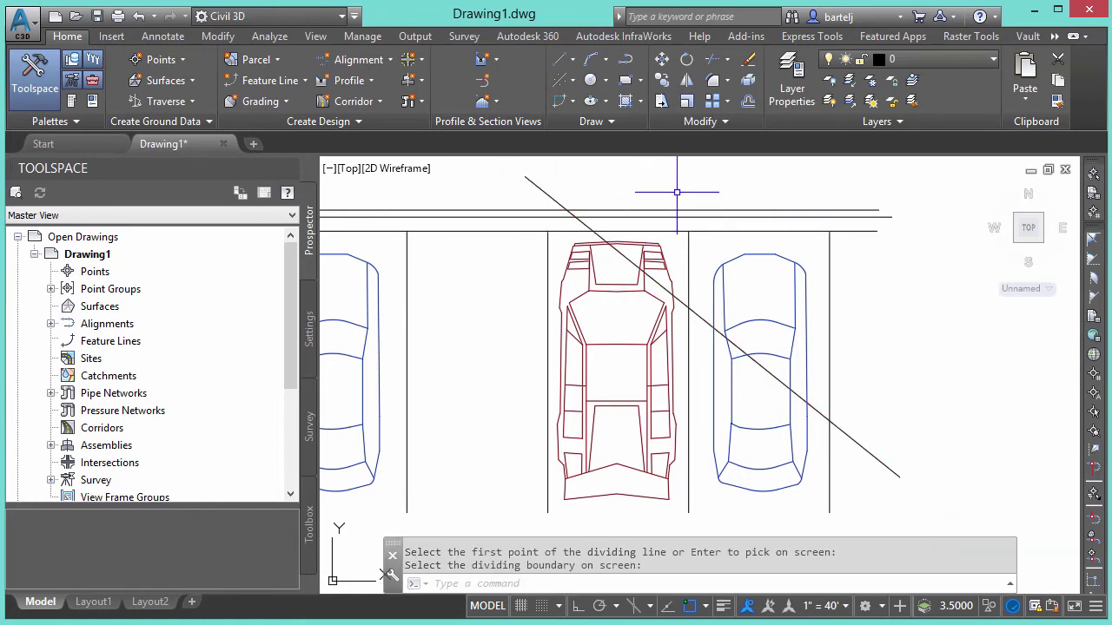
# Move the upper pieces of the blue and red cars slightly upward.
pyautogui.write('m')
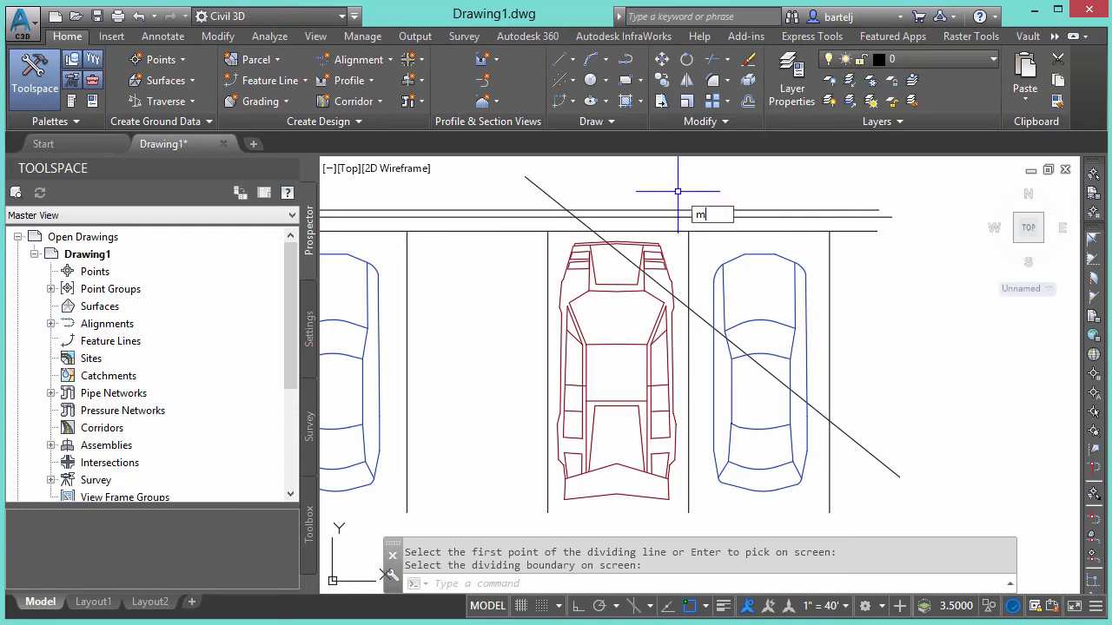
pyautogui.press('Return')
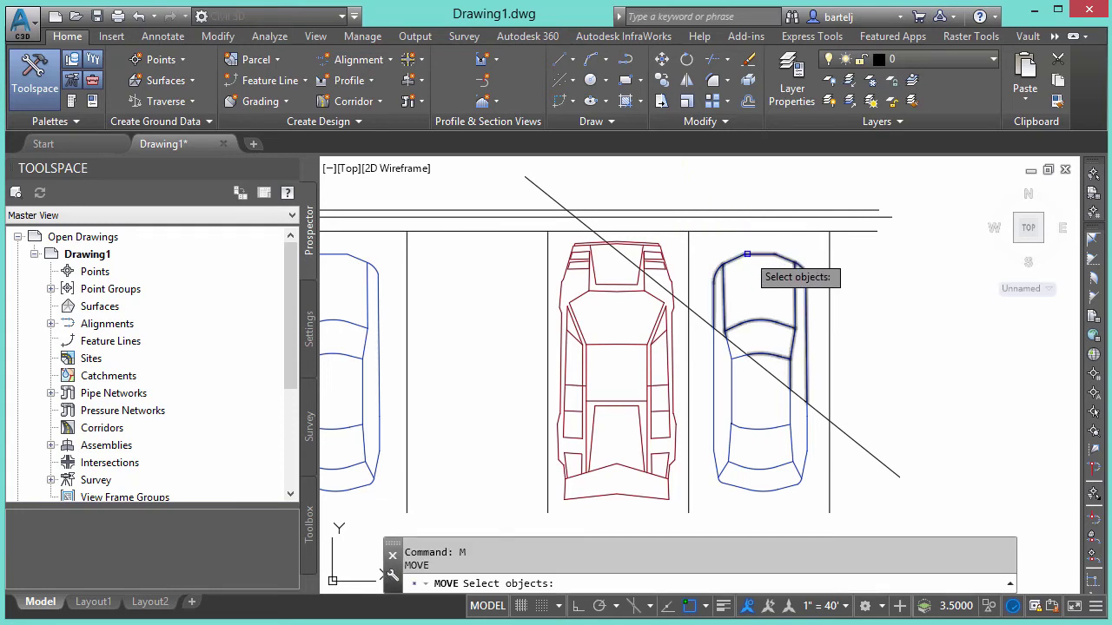
pyautogui.click(717, 259)
pyautogui.click(651, 252)
pyautogui.press('Return')
pyautogui.click(648, 188)
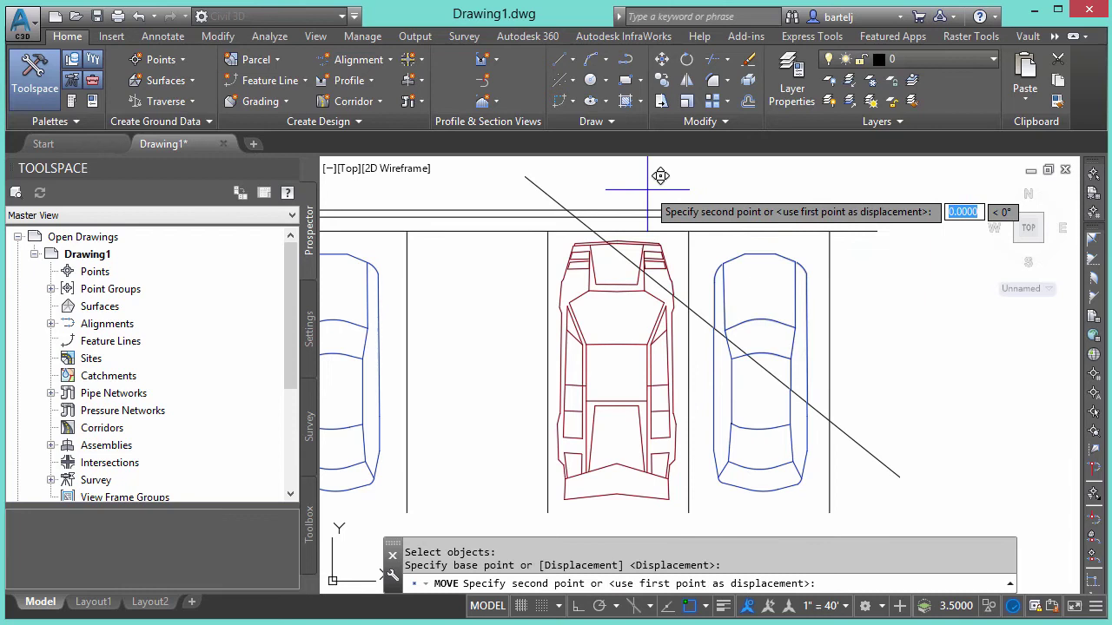
pyautogui.click(678, 168)
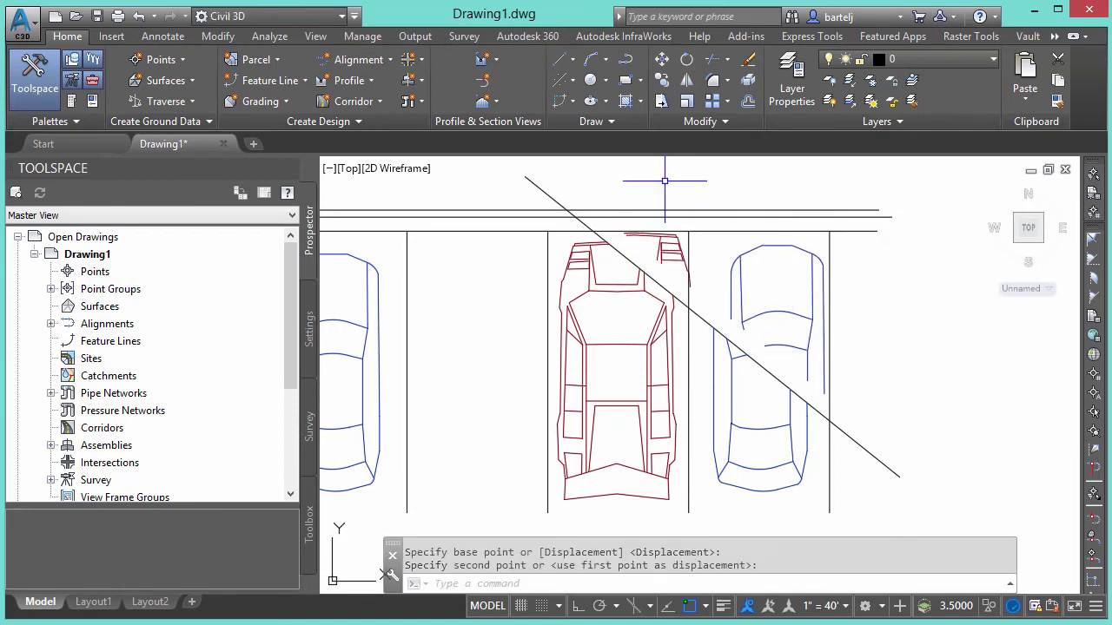